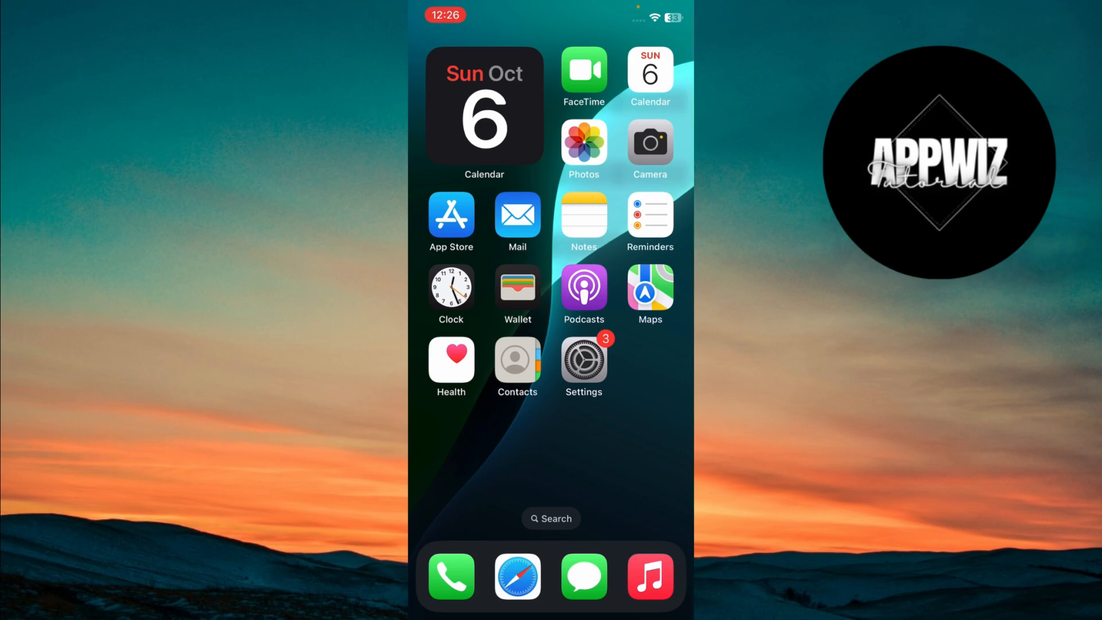
- Go into Settings and reach the Accessibility page
left_click(585, 360)
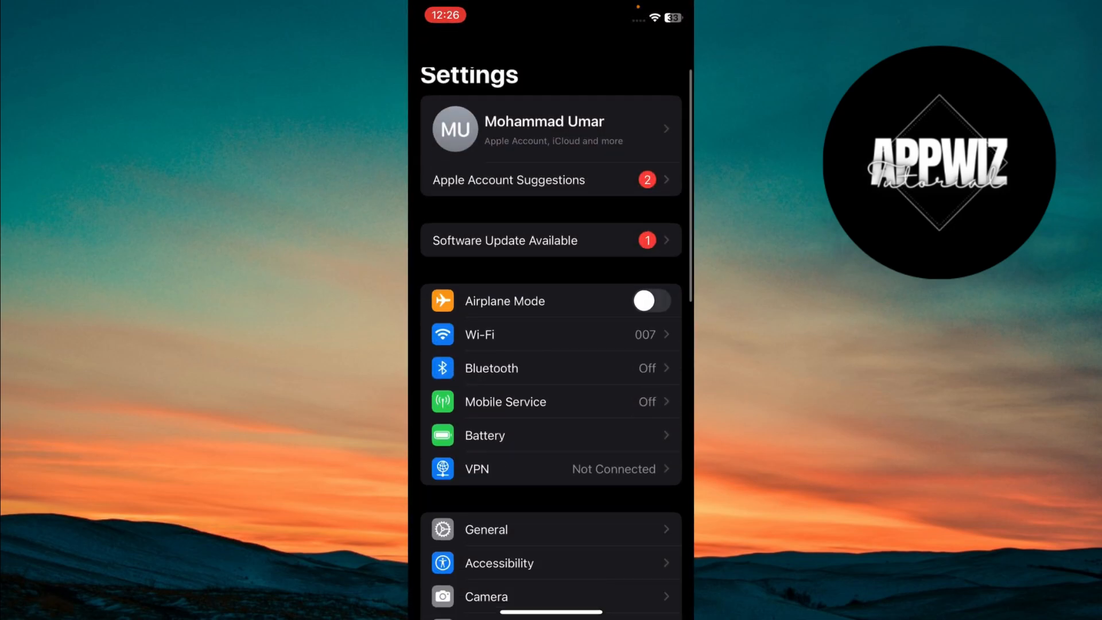
scroll(551, 388, "down", 5)
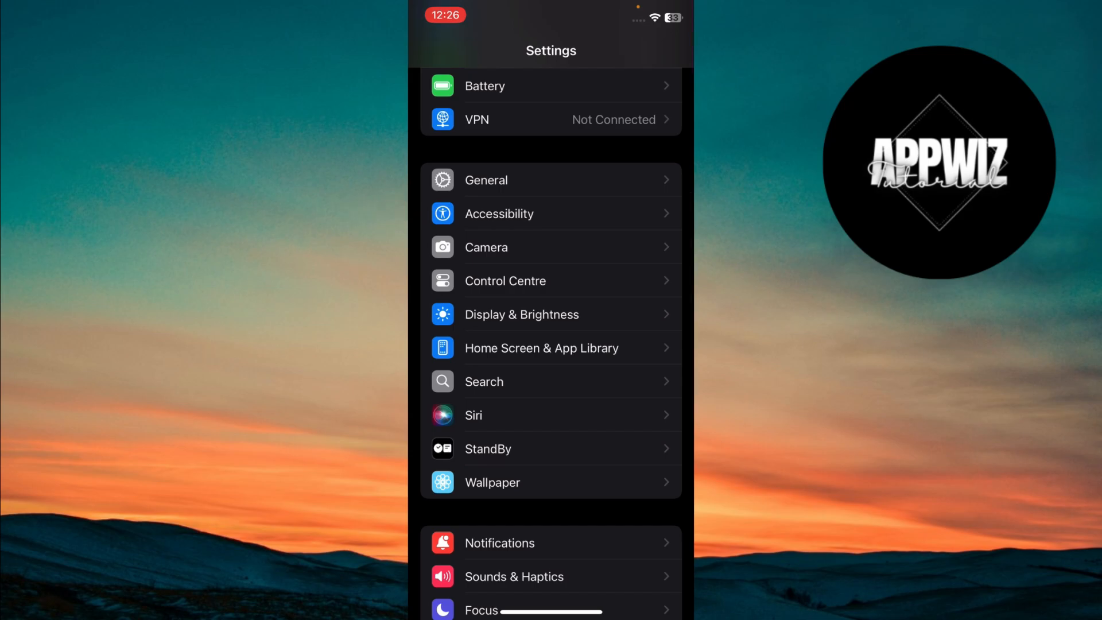
left_click(551, 214)
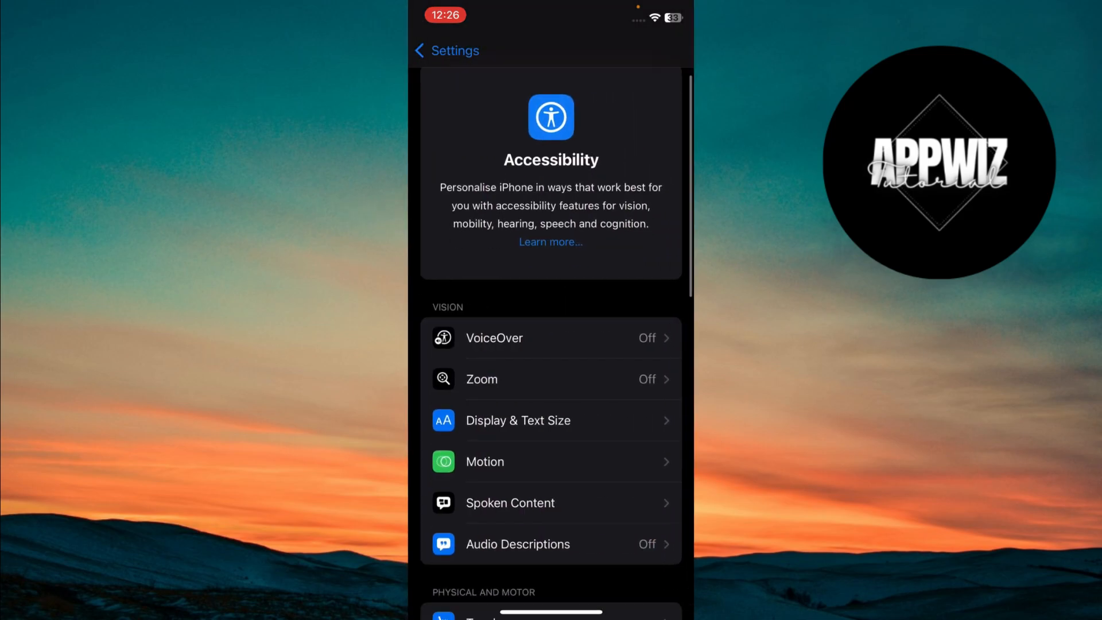
scroll(551, 387, "down", 5)
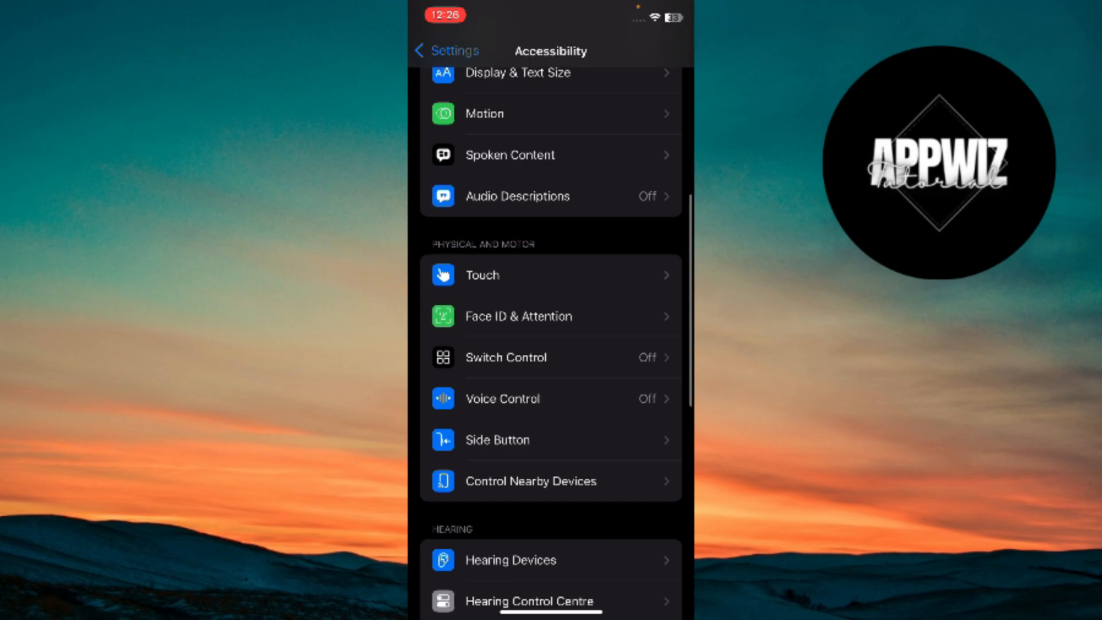
- Enter the Touch settings under Physical and Motor
left_click(552, 275)
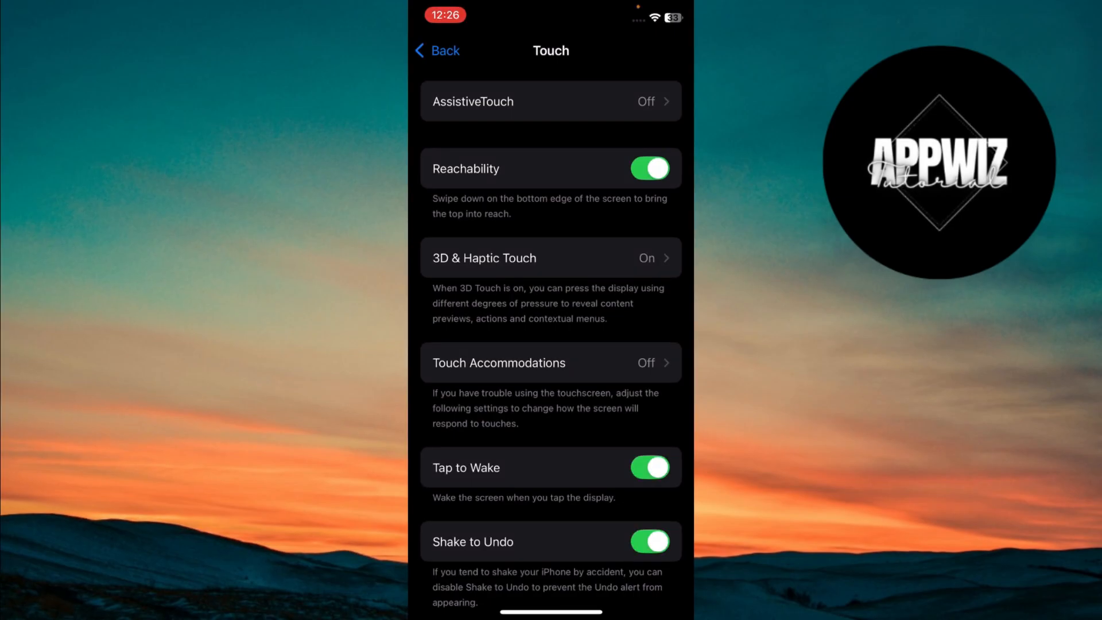
- Toggle AssistiveTouch on and back off so it ends switched off
left_click(534, 101)
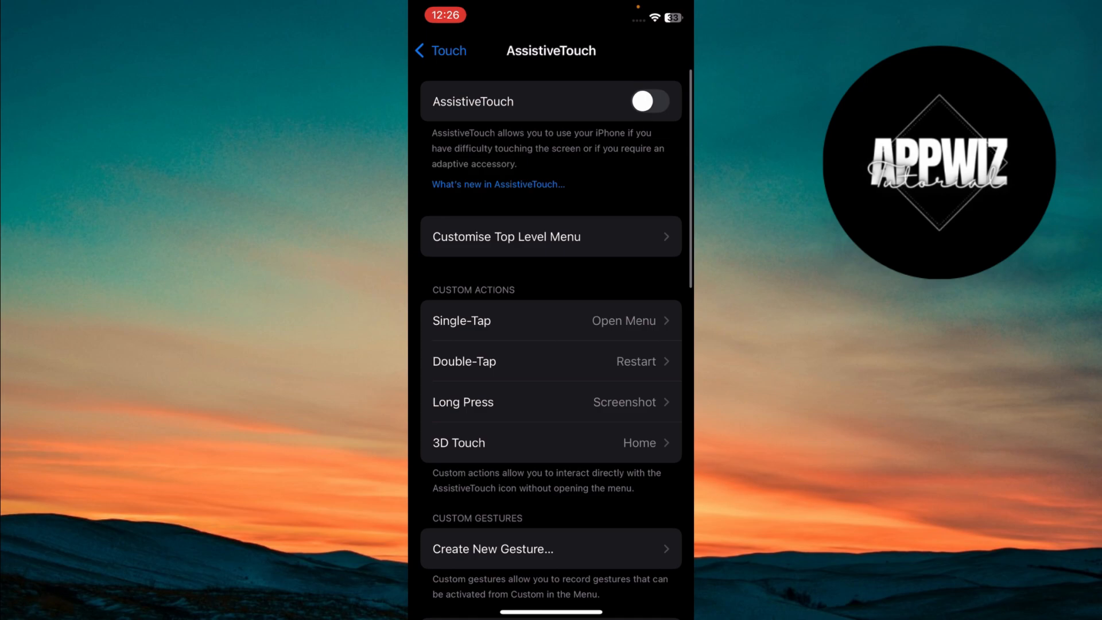
left_click(649, 100)
left_click(649, 101)
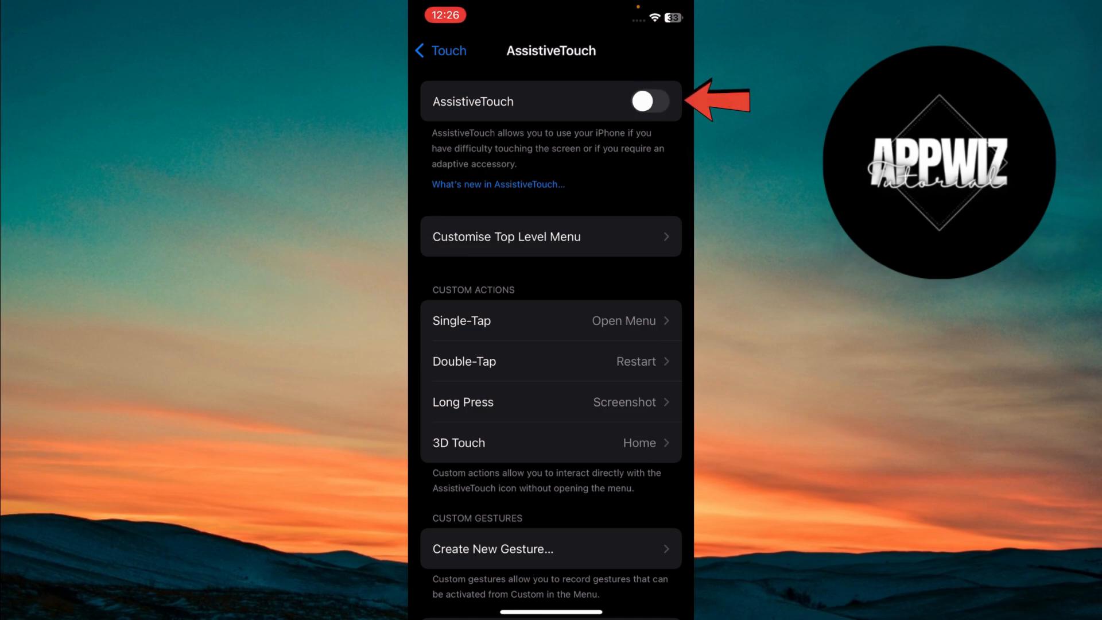
scroll(551, 345, "up", 1)
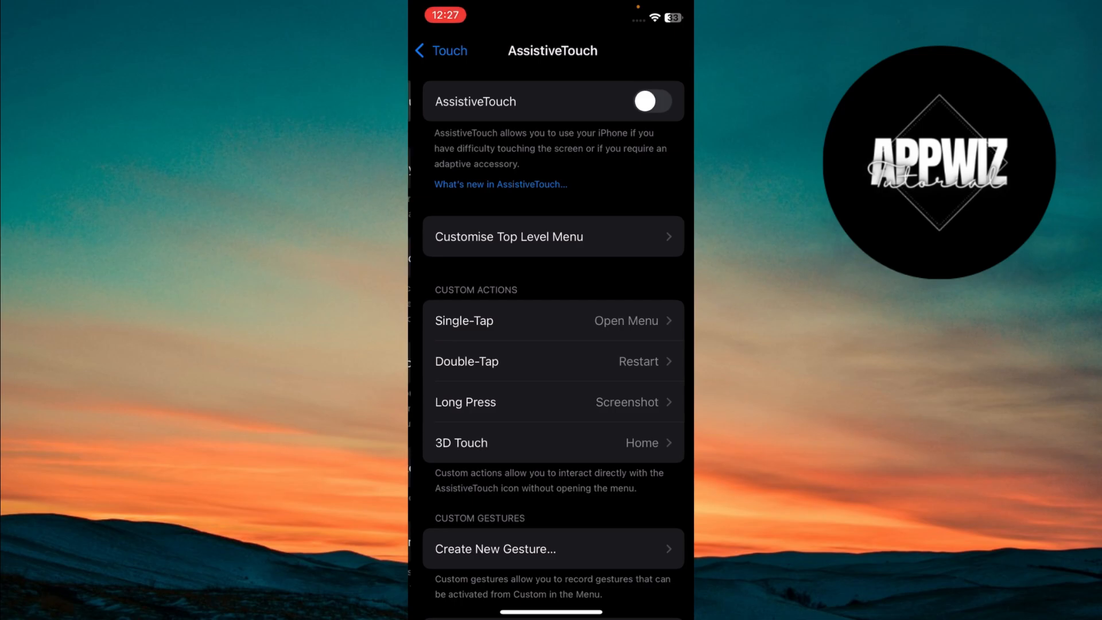
- Leave Settings and return to the Home Screen
left_click_drag(551, 611, 551, 345)
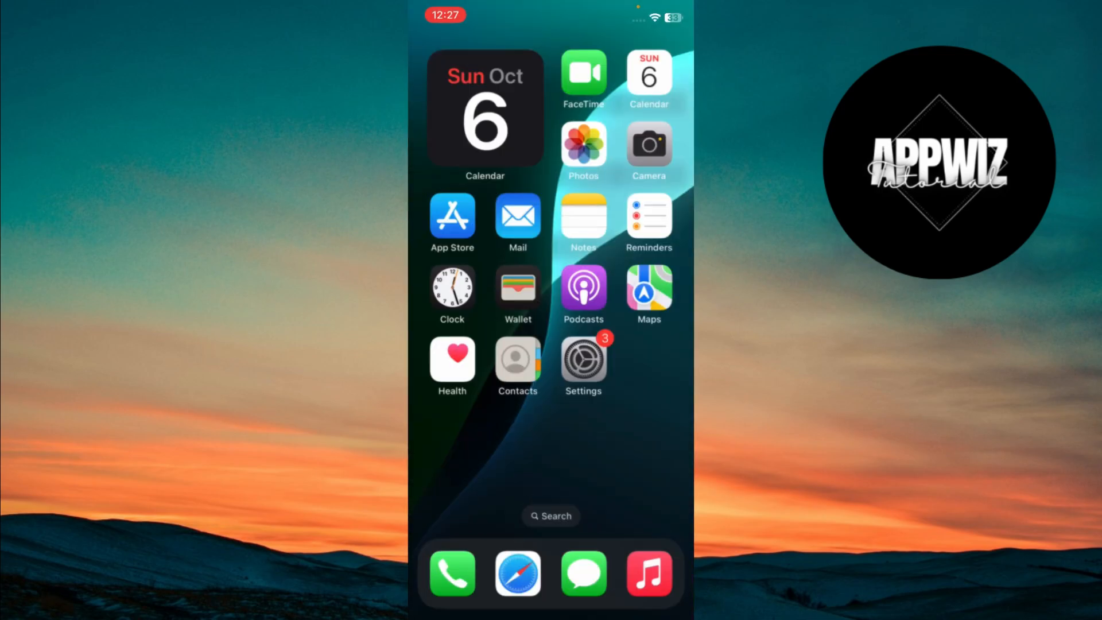